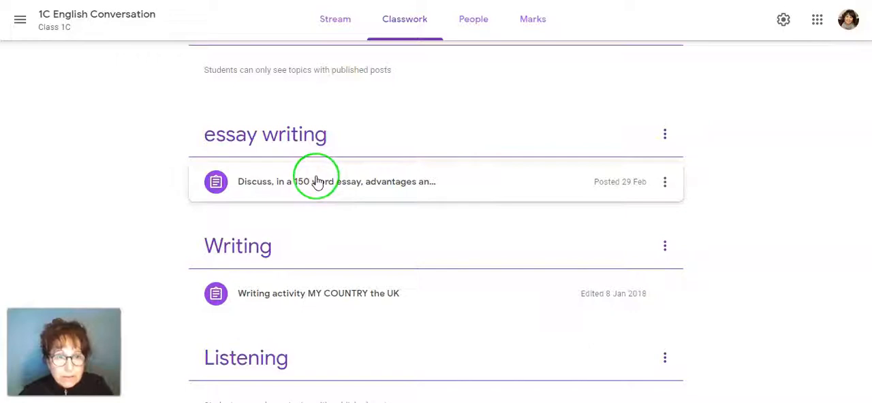
- Open the handed-in student work for the 150 word essay assignment under the essay writing topic
left_click(317, 181)
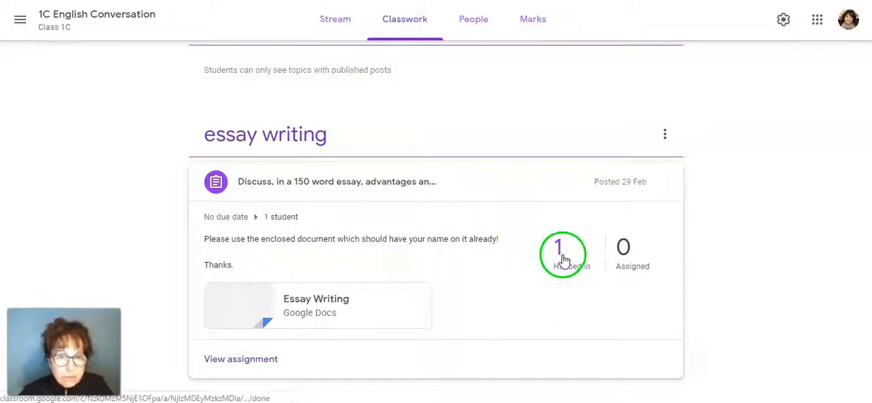
left_click(345, 318)
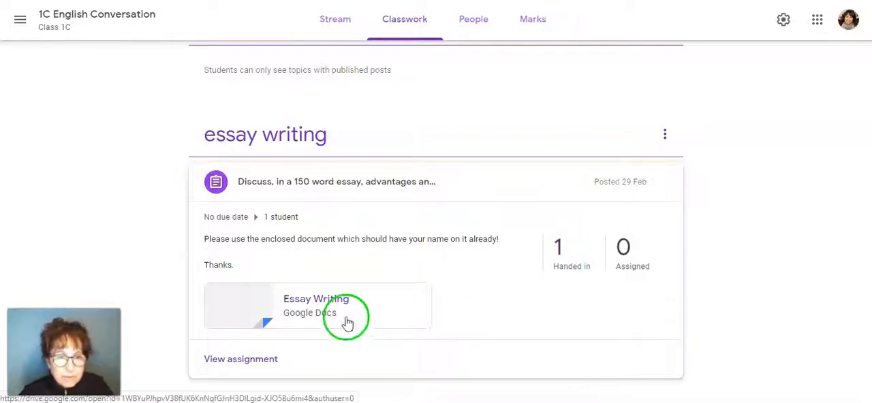
left_click(566, 265)
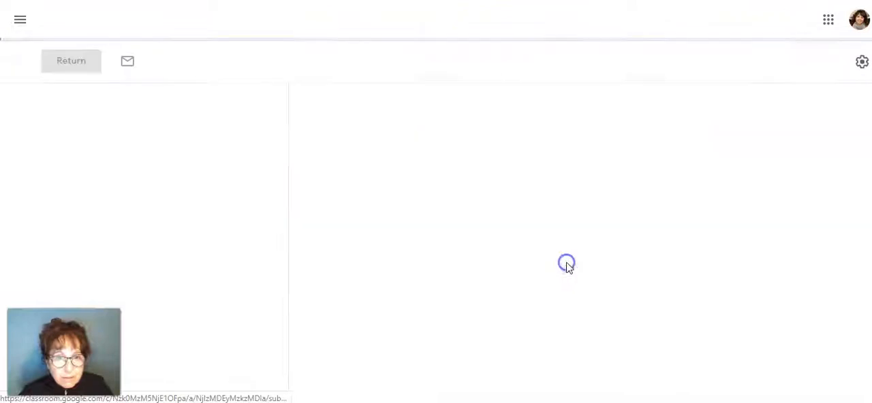
- Open the student's handed-in Essay Writing document for marking and bring up the start of the English Essay text
left_click(336, 253)
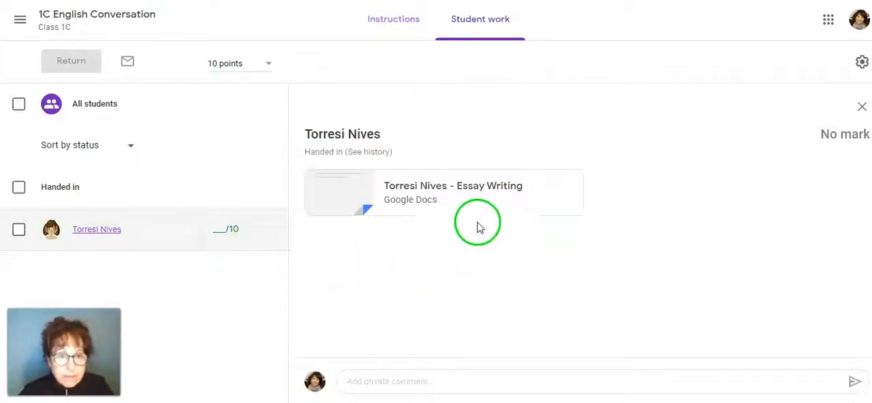
left_click(440, 194)
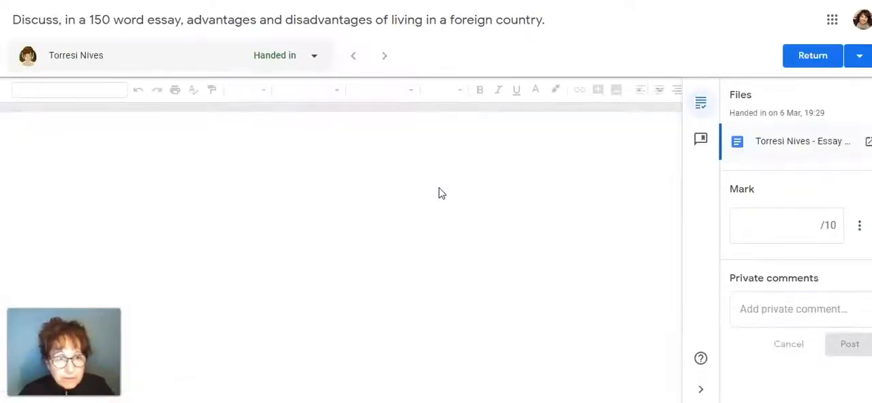
left_click(493, 213)
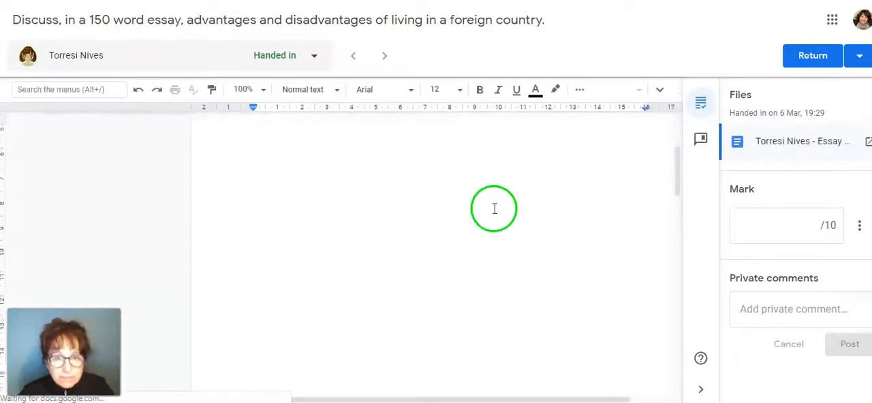
scroll(494, 212, "down", 4)
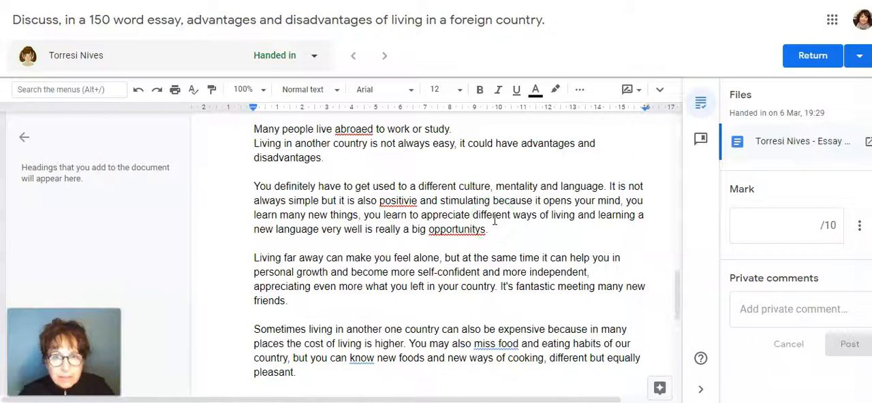
scroll(494, 220, "up", 1)
left_click(390, 197)
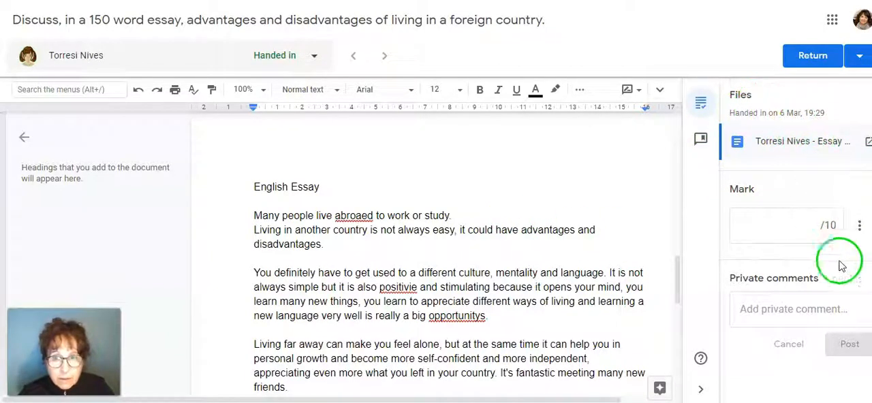
- Hide the marking side panel to widen the essay, and show and re-hide the document's menu bar
left_click(702, 394)
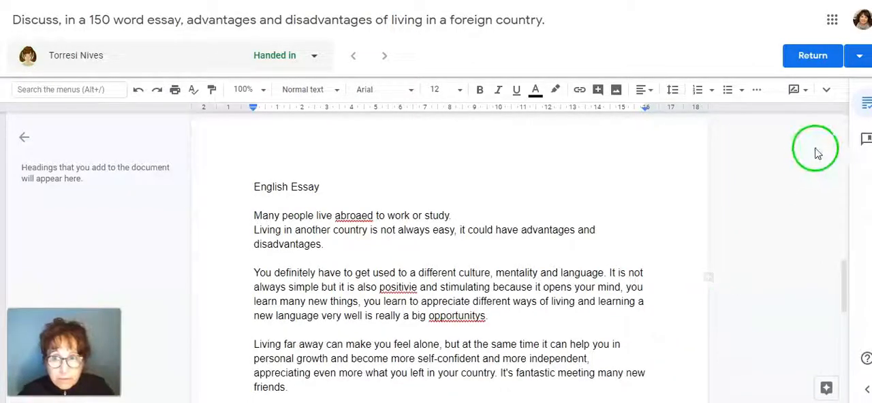
left_click(828, 95)
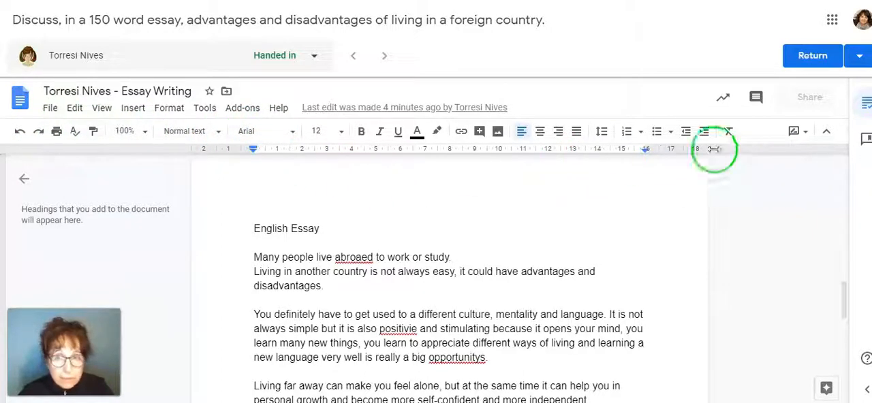
left_click(826, 132)
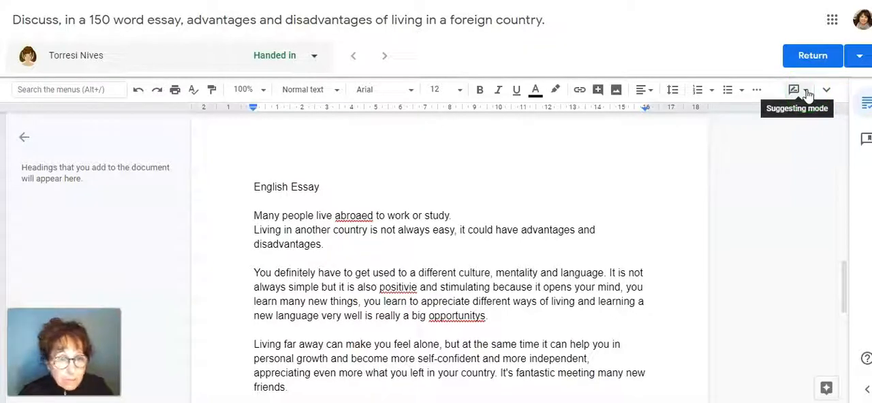
- Set the essay document to Suggesting mode so that edits become suggestions
left_click(807, 91)
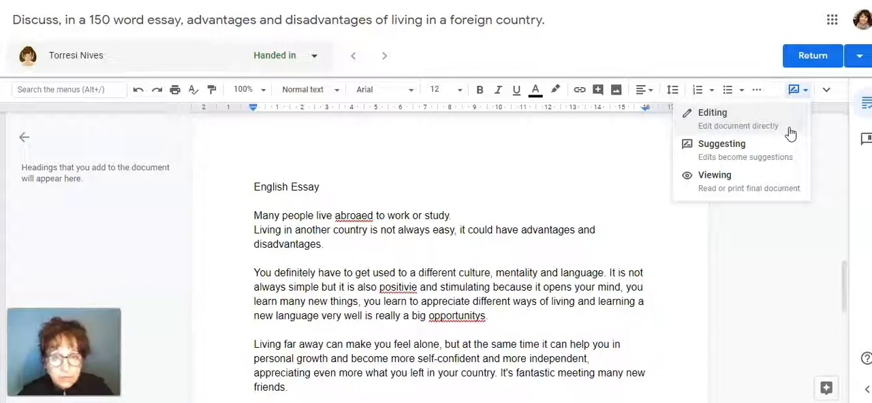
left_click(773, 151)
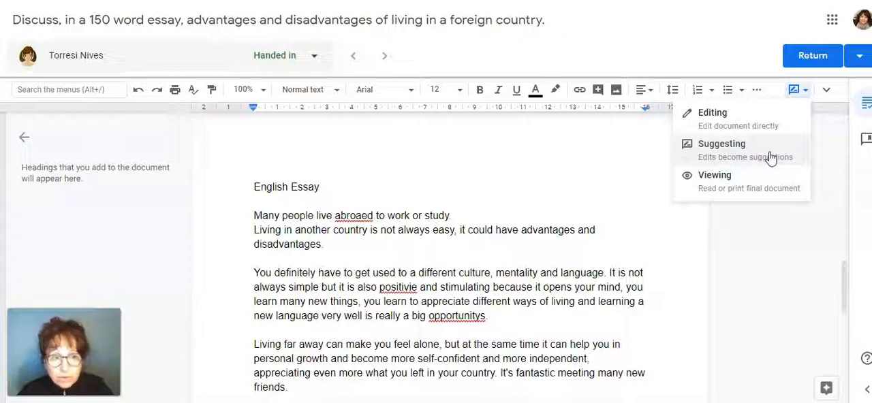
left_click(761, 163)
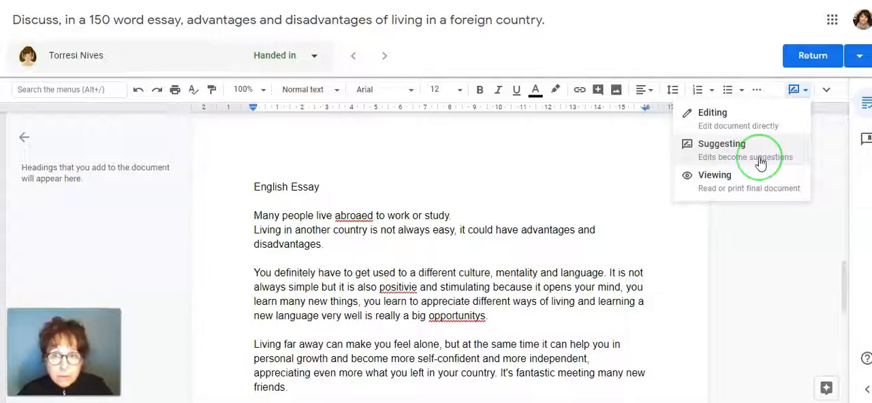
left_click(762, 191)
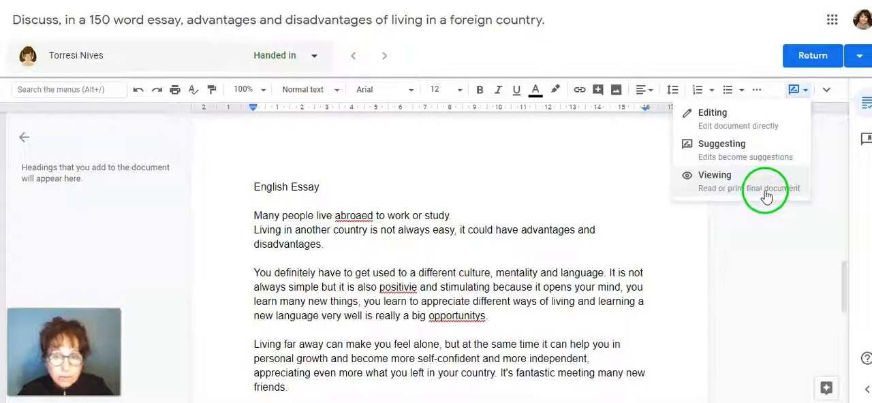
left_click(746, 151)
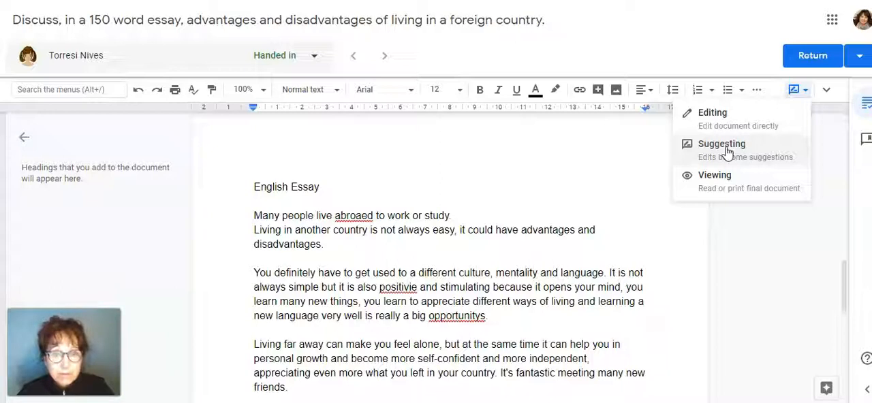
left_click(726, 148)
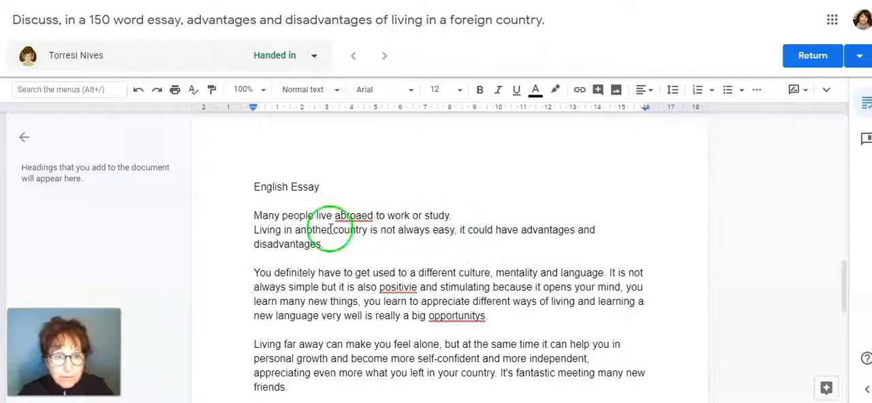
- Suggest replacing the misspelled "abroaed" with "abroad" in the essay's first sentence and view the suggestion's note
scroll(516, 285, "down", 1)
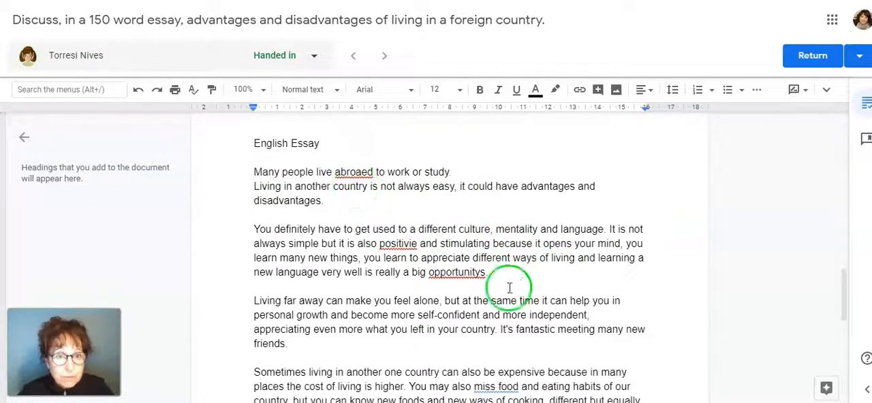
scroll(545, 289, "up", 1)
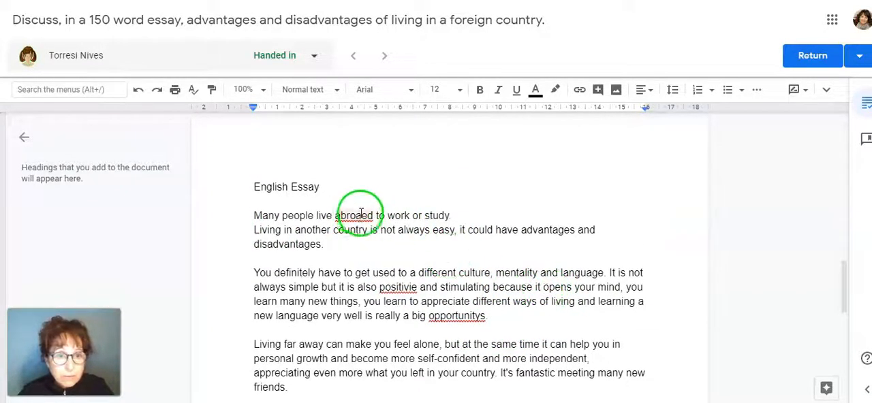
right_click(359, 217)
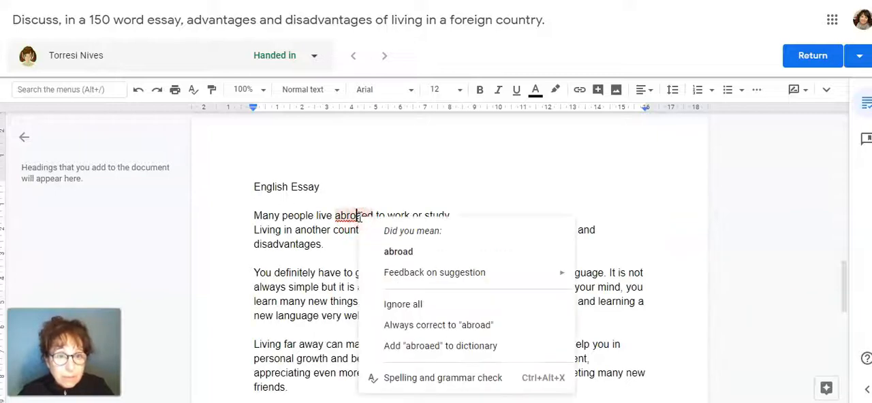
left_click(399, 253)
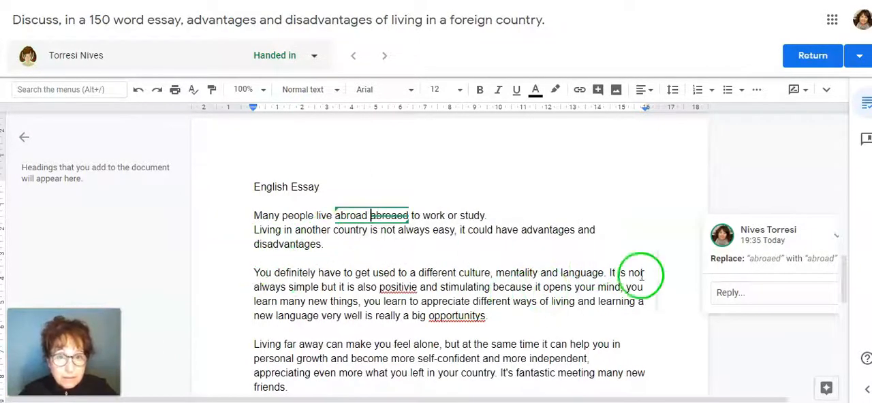
left_click(466, 201)
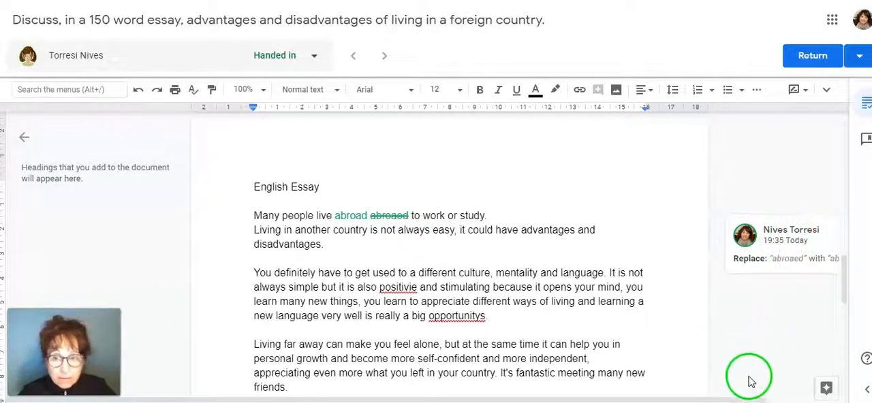
left_click_drag(754, 397, 803, 397)
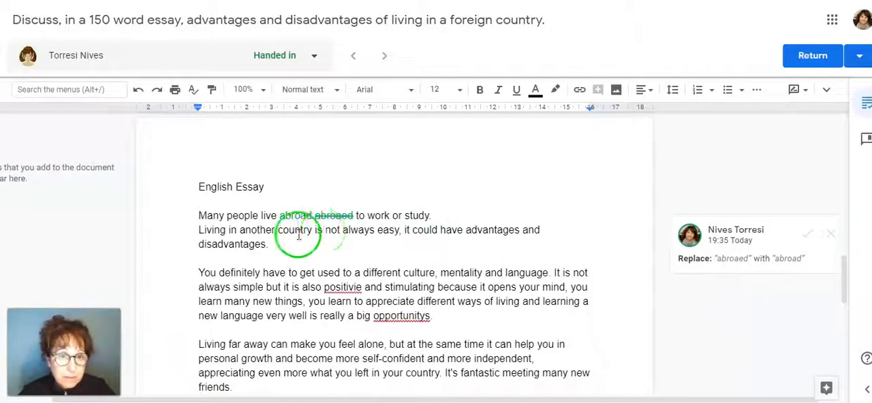
left_click_drag(577, 400, 524, 400)
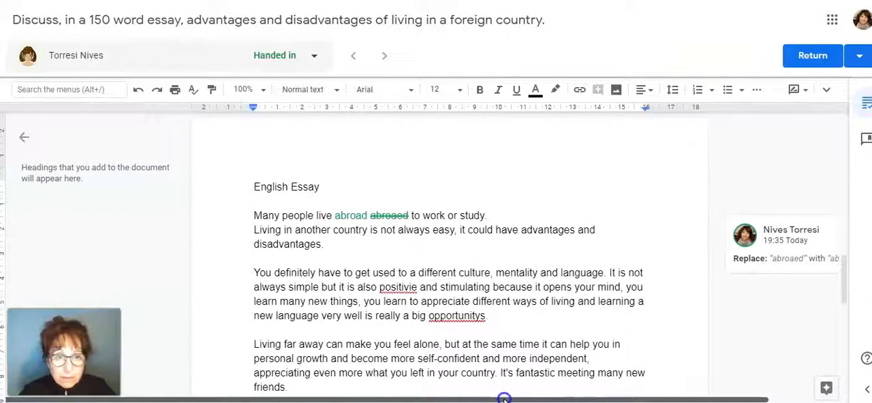
- Add the comment "Please don't begin a paragraph or essay with 'many'..." to the essay's opening word "Many"
left_click(254, 215)
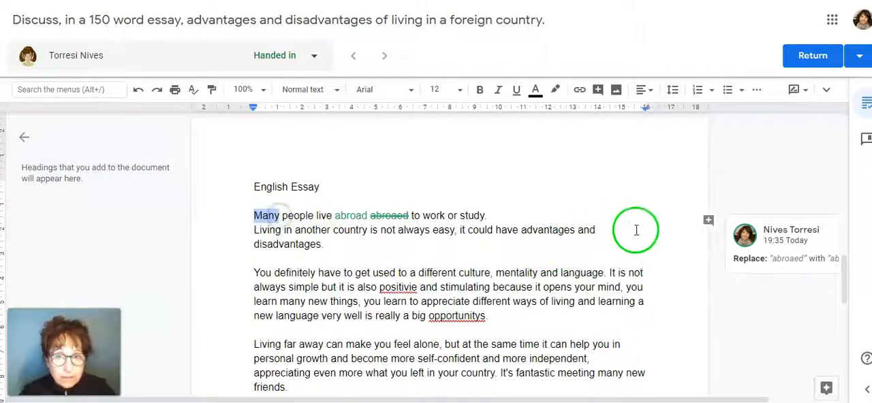
left_click(708, 220)
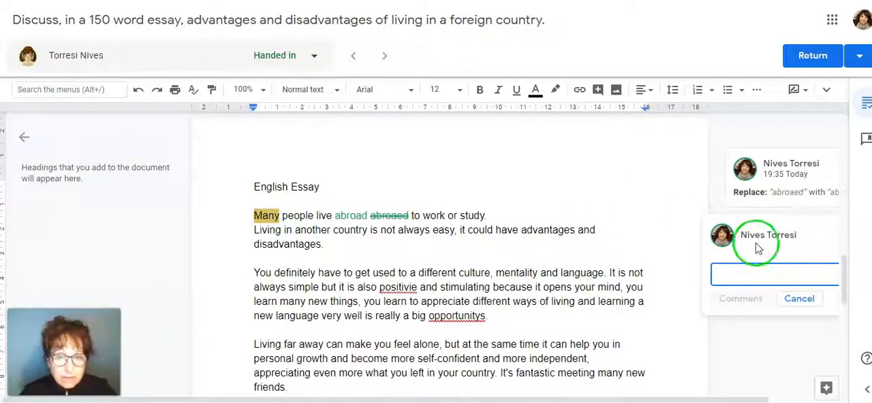
type("Please don't begin a paragra")
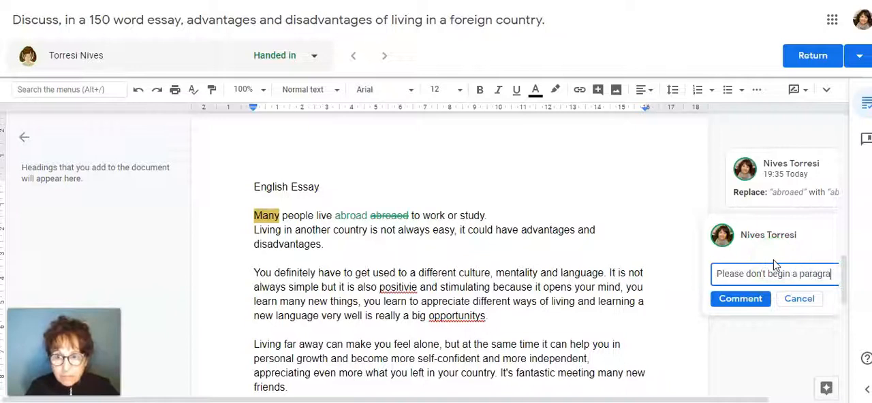
type("ph or essar")
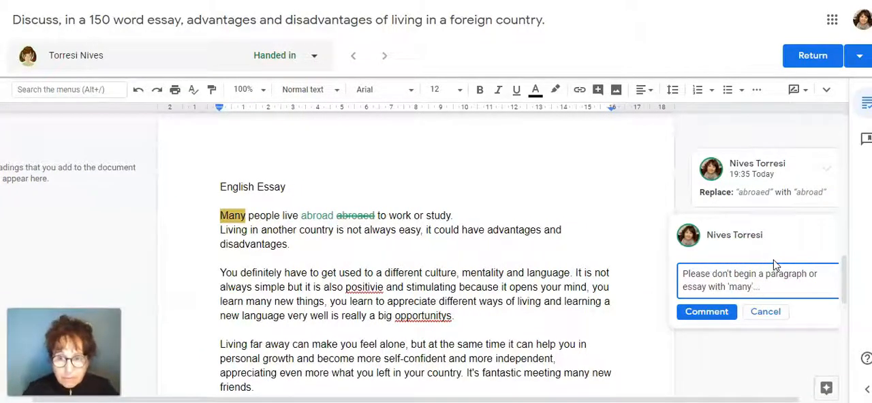
left_click(706, 311)
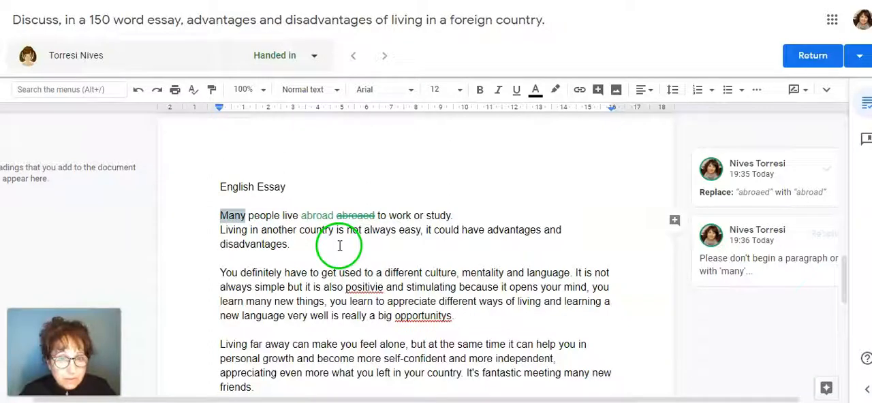
- Suggest replacing "positivie" with "positive" and "opportunitys" with "opportunities" in the essay's second paragraph
scroll(350, 242, "down", 1)
scroll(350, 240, "down", 1)
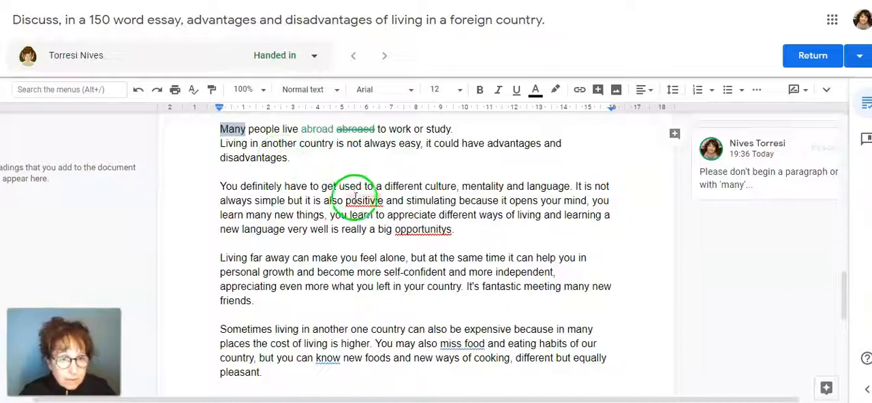
right_click(362, 200)
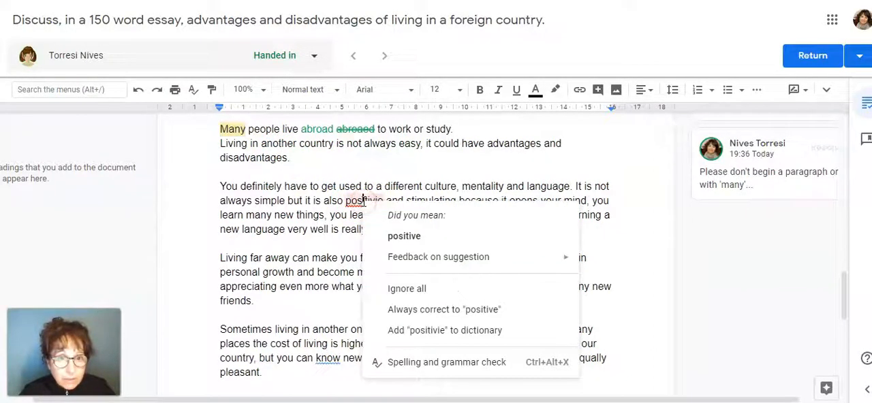
left_click(409, 236)
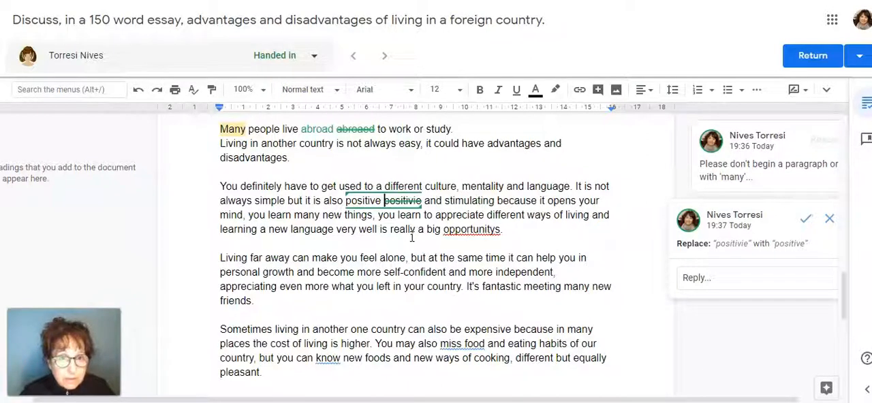
left_click(411, 237)
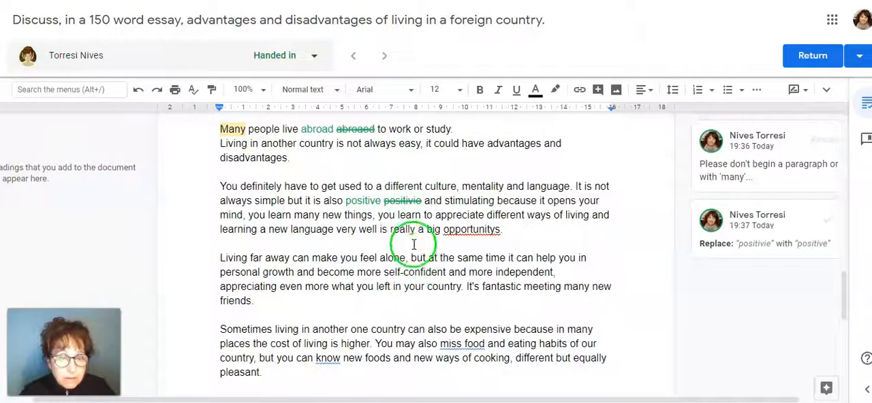
right_click(467, 230)
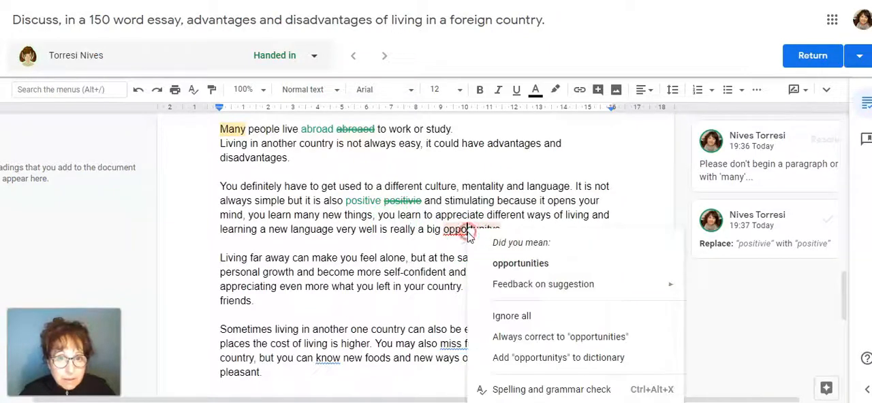
left_click(534, 263)
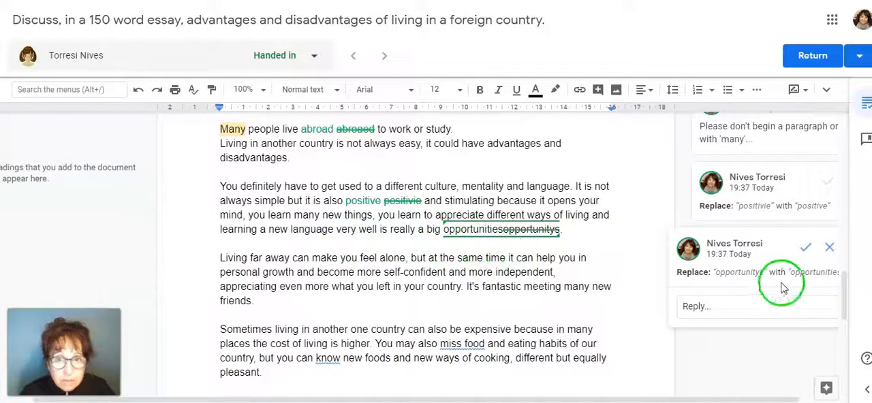
- Reject the suggested "opportunities" replacement and suggest deleting only the final "s" of "opportunitys" in the second paragraph
left_click(831, 248)
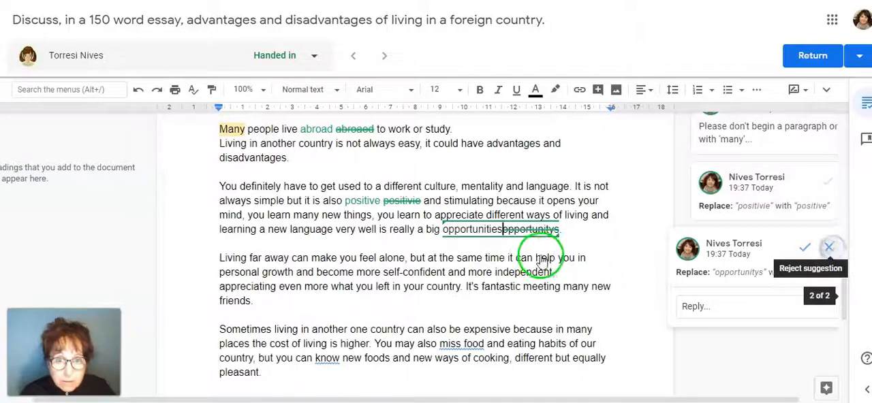
left_click(500, 231)
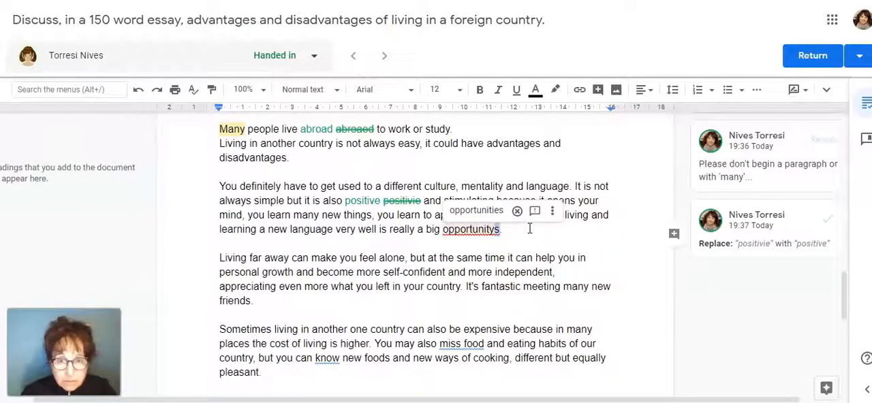
key("BackSpace")
left_click(526, 230)
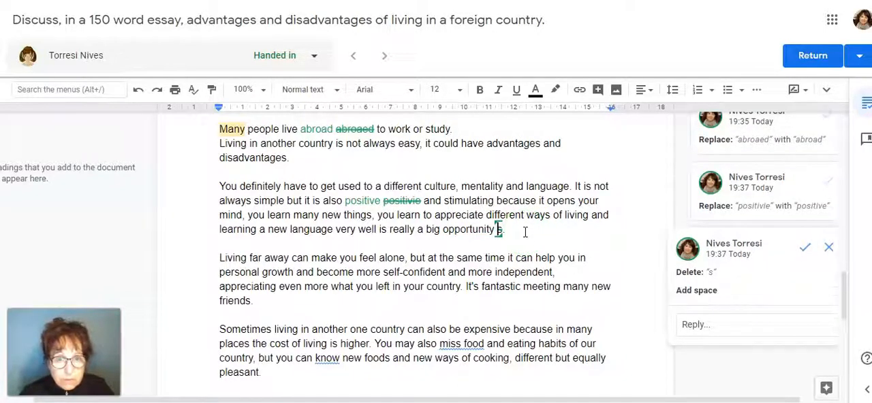
left_click(525, 233)
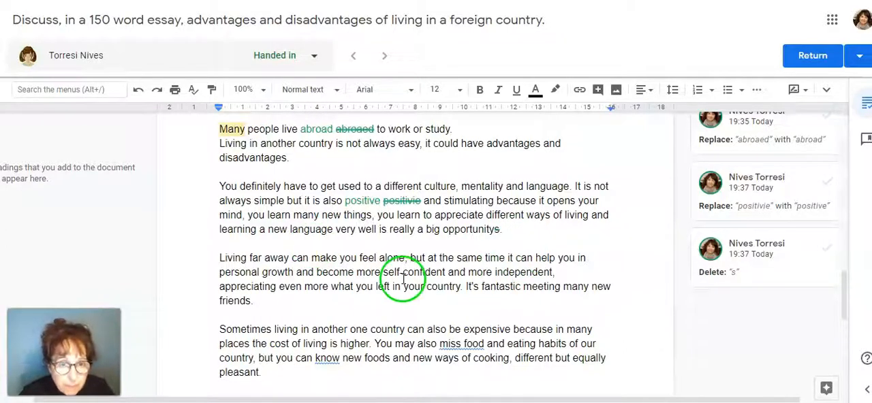
- Suggest replacing "miss food" with the proposed correction "miss the food" in the essay's last paragraph
scroll(399, 293, "down", 2)
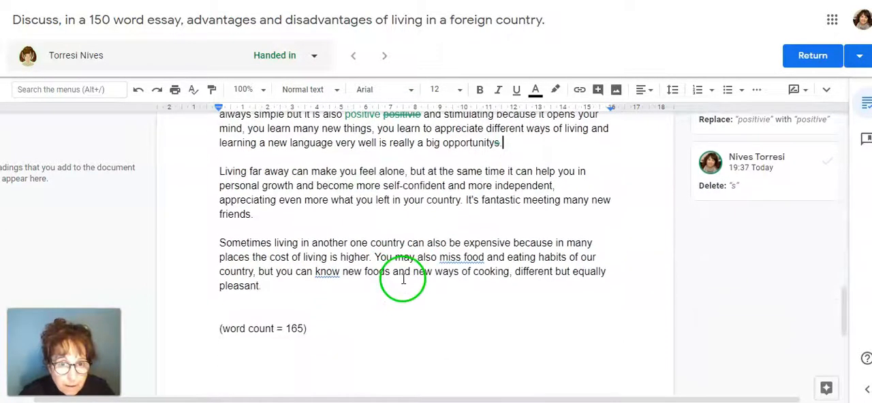
left_click(452, 263)
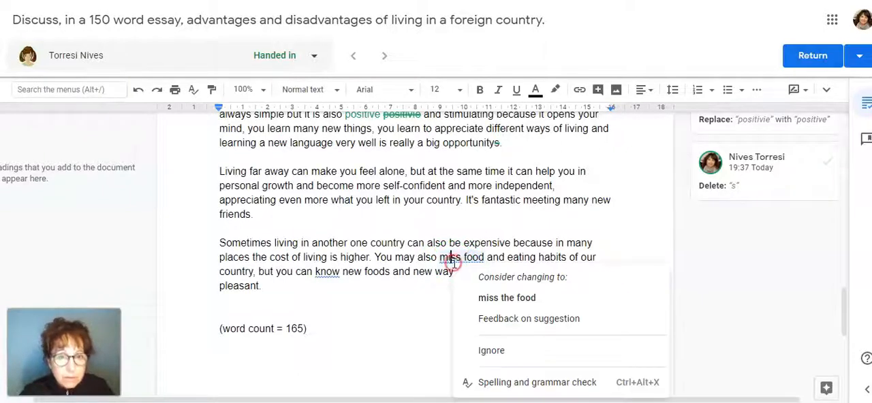
left_click(508, 300)
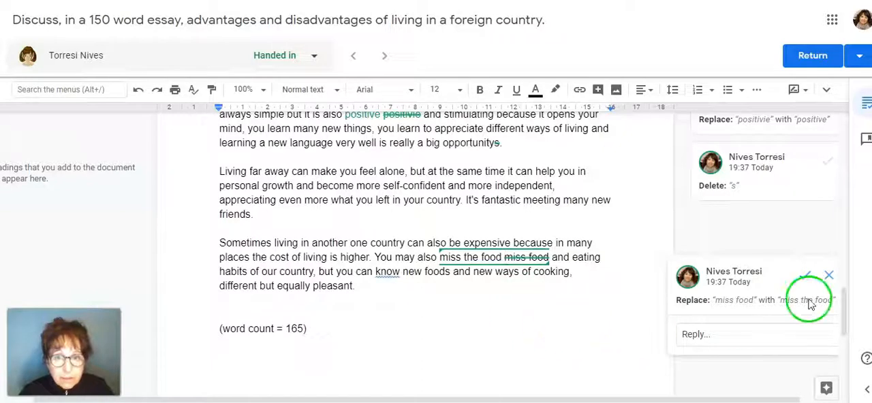
left_click(526, 327)
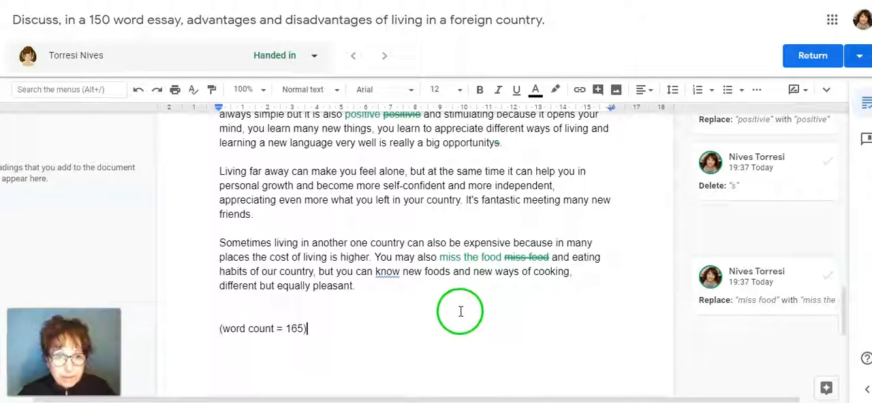
- Suggest replacing "know" with the proposed word "learn" in the essay's last paragraph
right_click(387, 272)
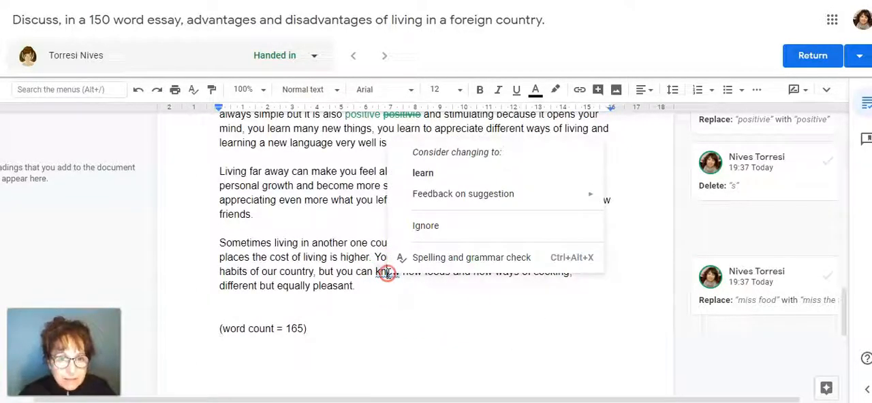
left_click(425, 174)
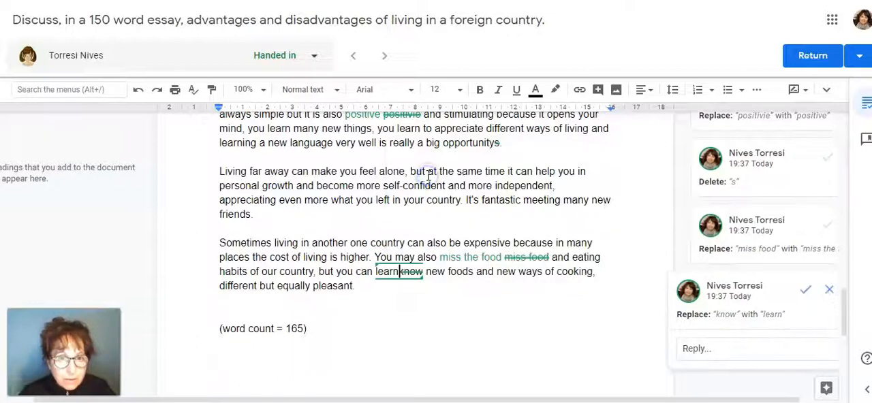
left_click(494, 354)
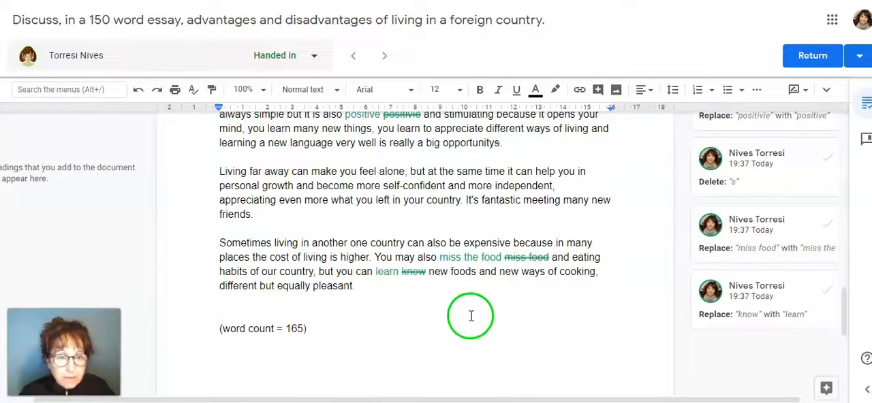
- Check the word count of the essay's body text, from "Many people live" to "equally pleasant", against the count stated below it
left_click_drag(220, 328, 303, 332)
left_click(468, 358)
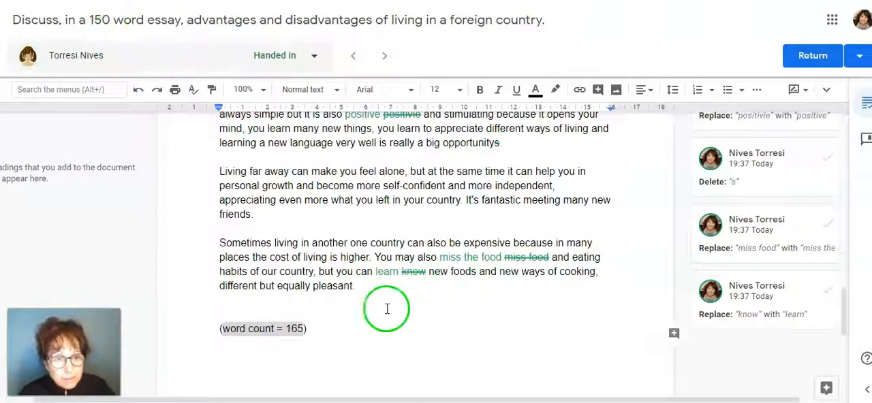
left_click(314, 340)
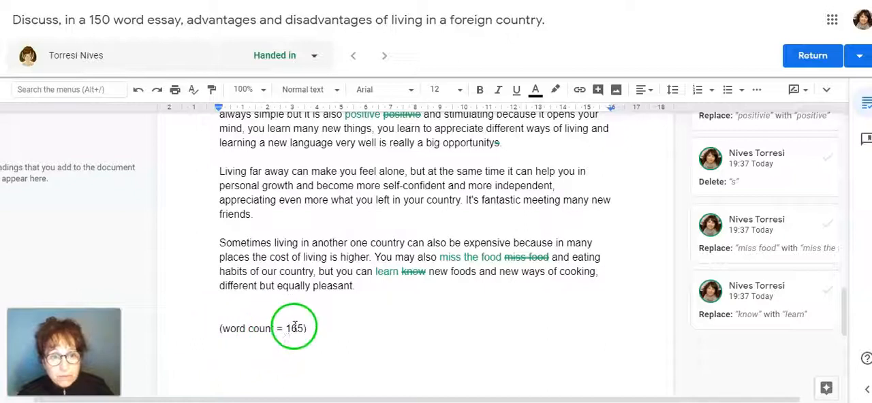
scroll(362, 340, "up", 3)
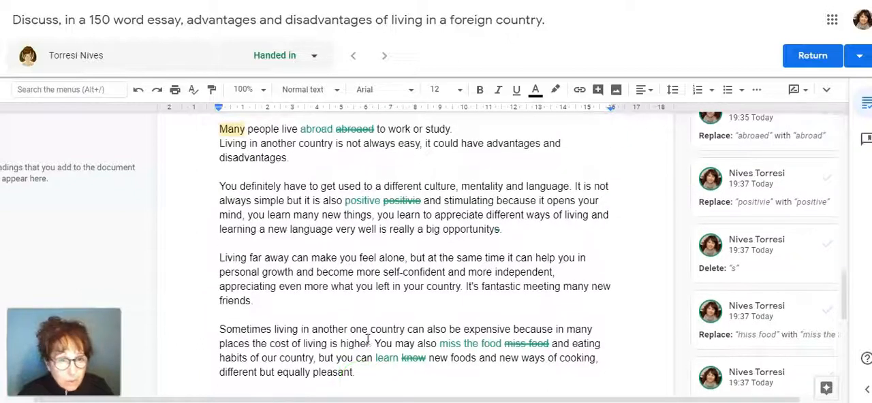
left_click_drag(218, 129, 441, 370)
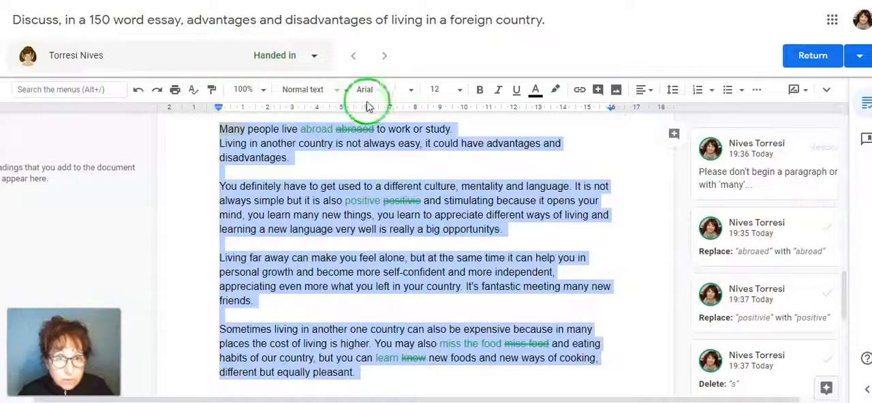
left_click(756, 89)
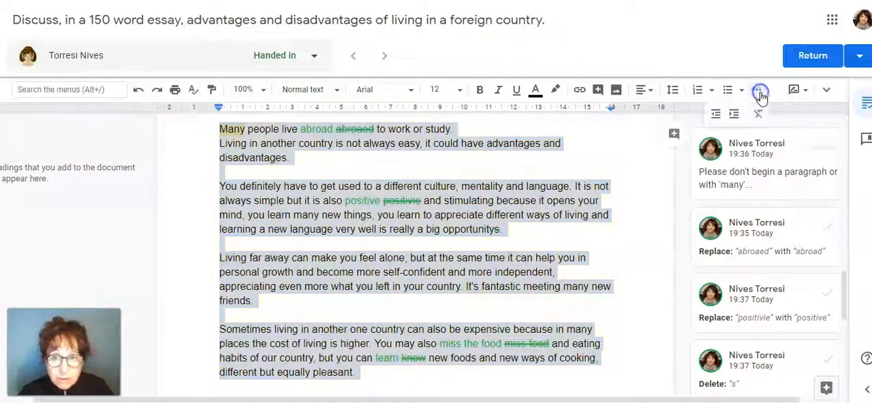
left_click(824, 92)
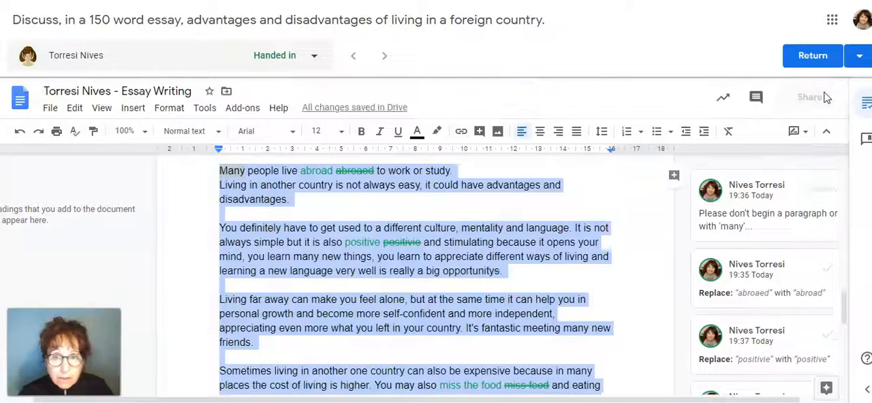
left_click(206, 110)
left_click(262, 150)
left_click(405, 225)
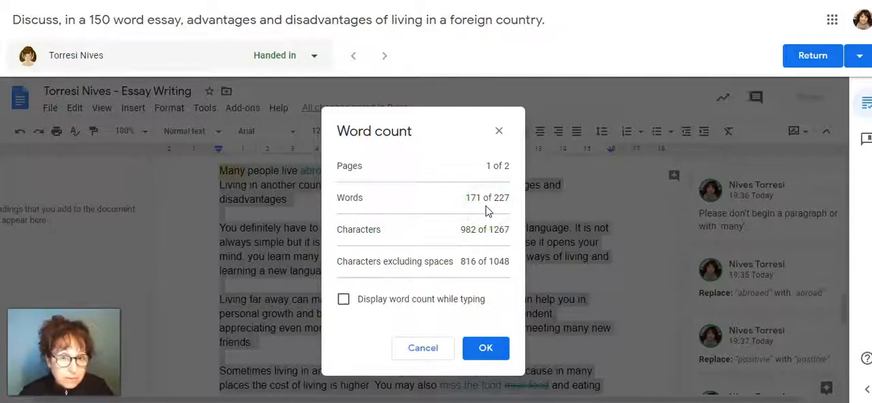
left_click(485, 349)
left_click(528, 265)
- Add the suggested line "Teacher comments here … good work please check the spelling before submitting." below the essay's word count, leaving a blank line between
scroll(546, 268, "down", 5)
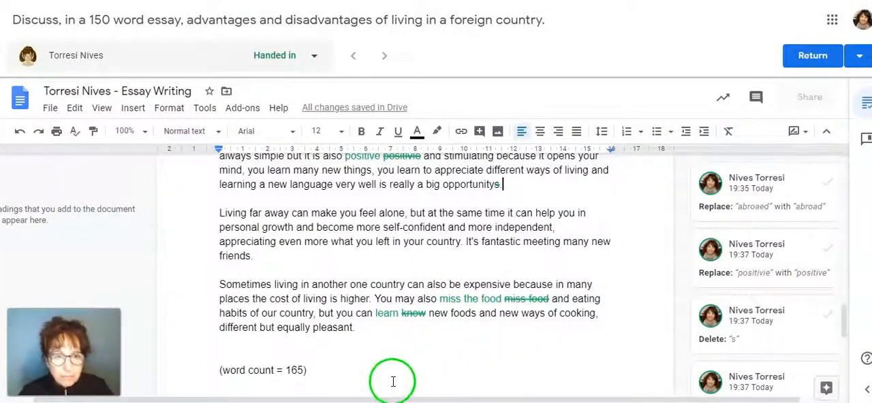
scroll(389, 365, "down", 2)
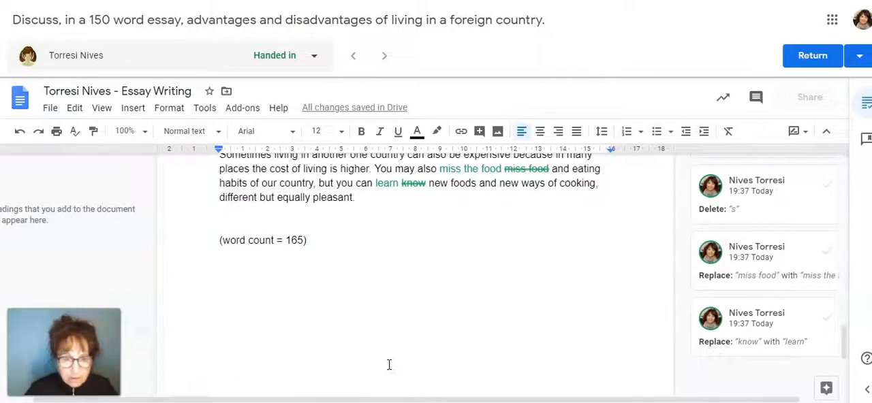
left_click(389, 365)
key("Return")
key("Return")
type("Te")
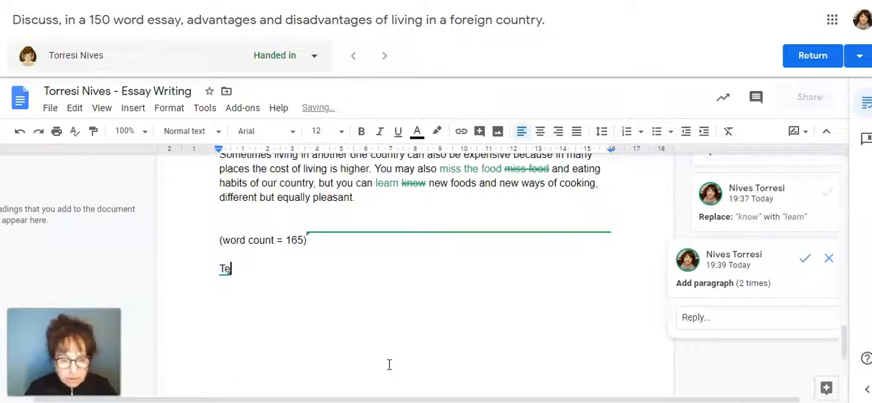
type("acher comments here … good work.")
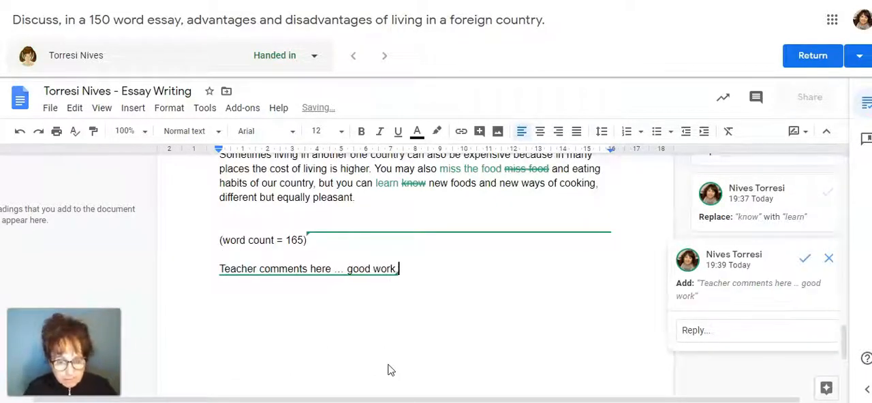
type(" before submitting")
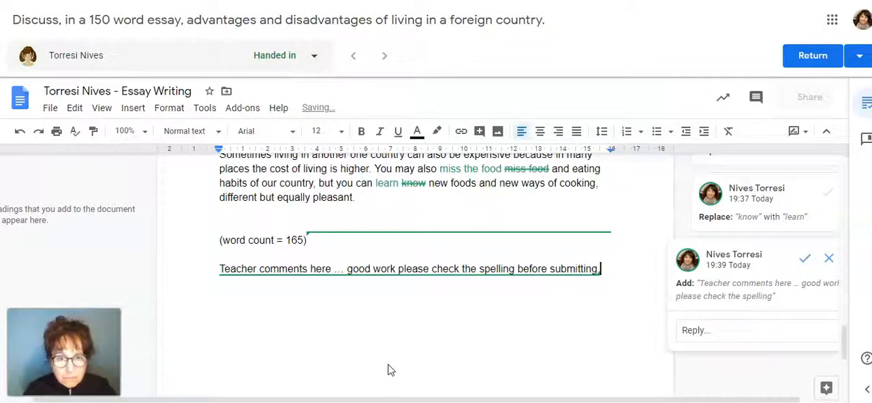
key("Return")
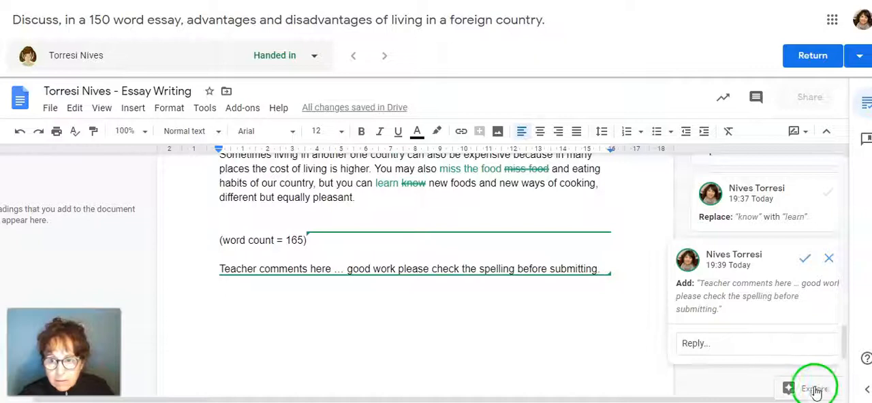
- Show the marking side panel and copy the teacher comment line from the document into a new private comment
left_click_drag(760, 400, 794, 400)
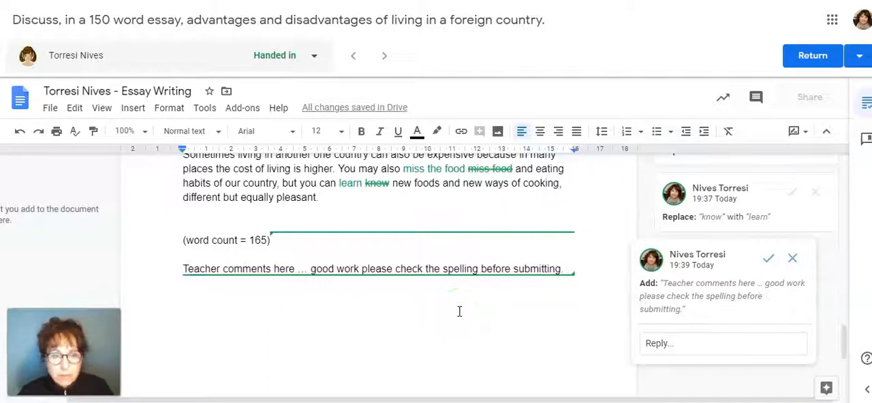
left_click(867, 393)
left_click(783, 310)
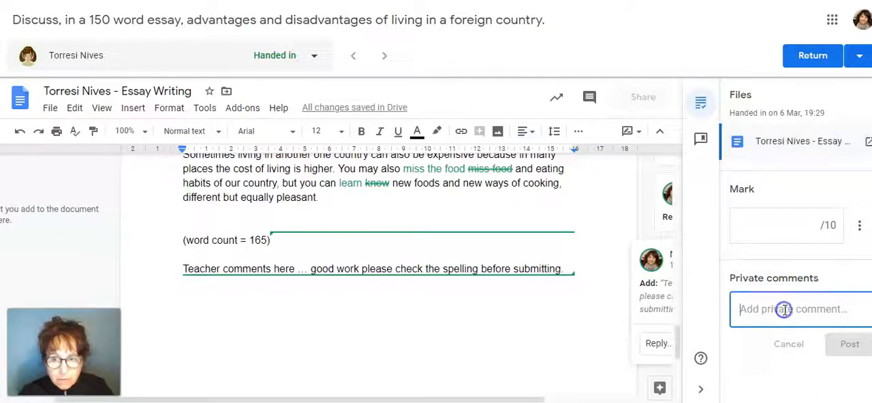
triple_click(217, 269)
key("ctrl+c")
left_click(749, 309)
key("ctrl+v")
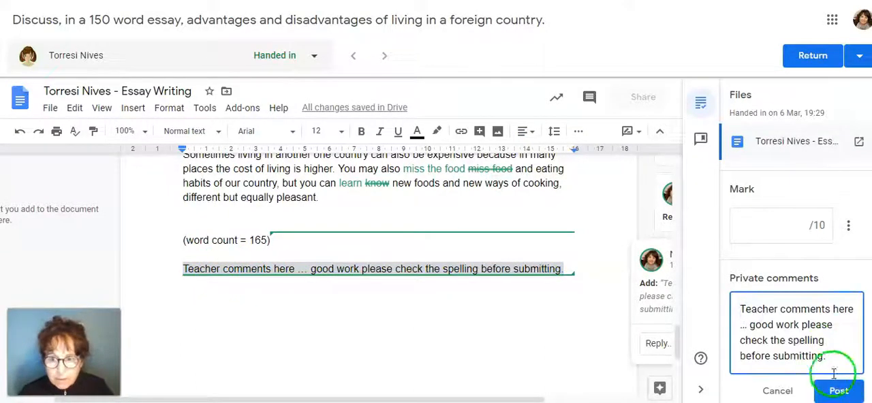
- Shorten the private comment to "Good work please check the spelling before submitting." and post it
left_click_drag(749, 325, 739, 309)
key("BackSpace")
key("Delete")
type("G")
left_click(835, 373)
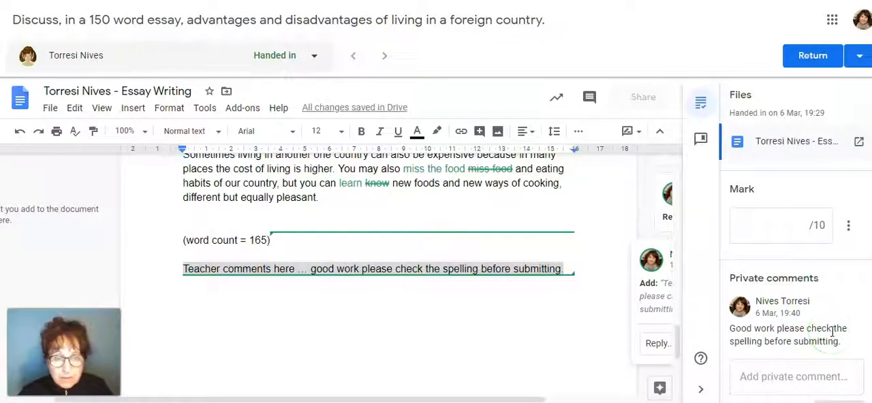
- Give the essay a mark of 8 out of 10
left_click(392, 298)
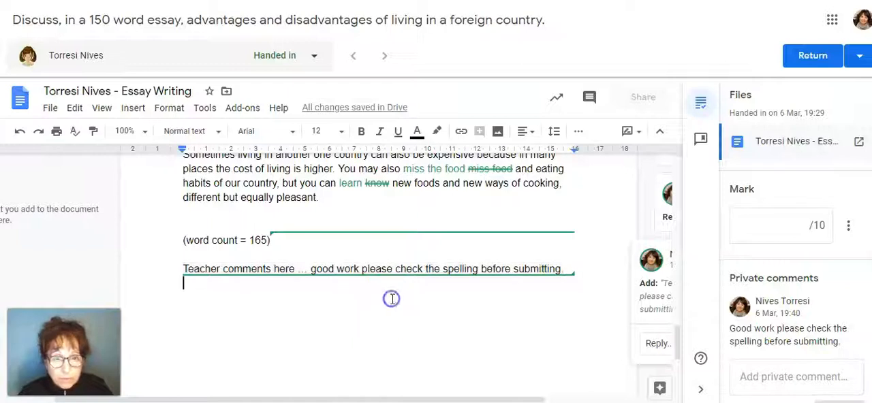
left_click(783, 222)
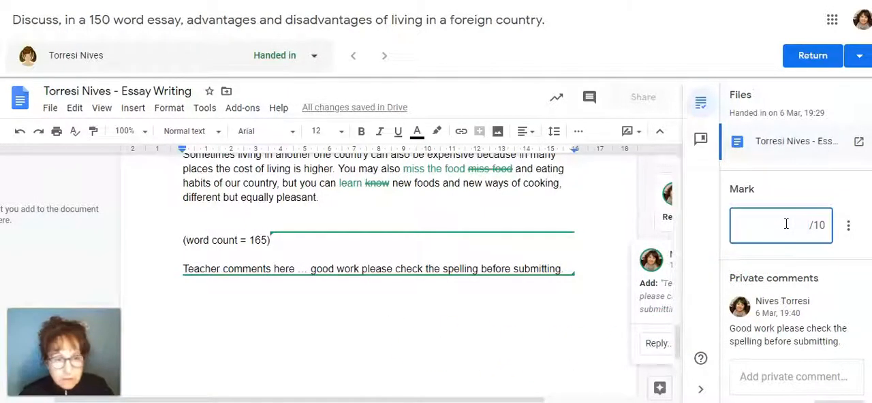
type("8")
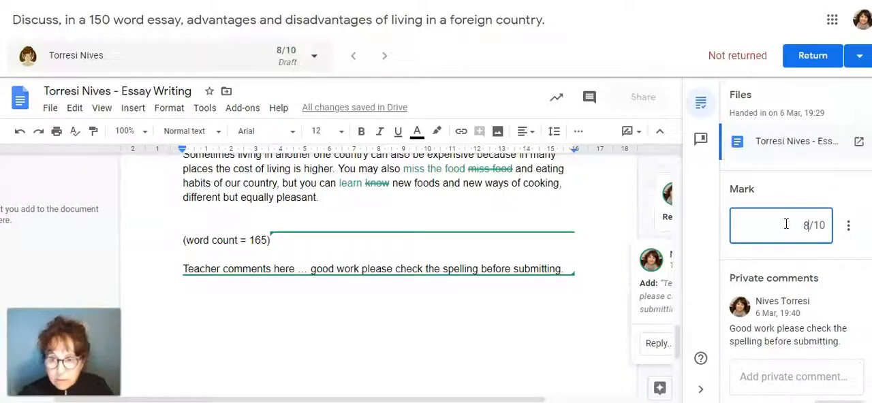
left_click(830, 254)
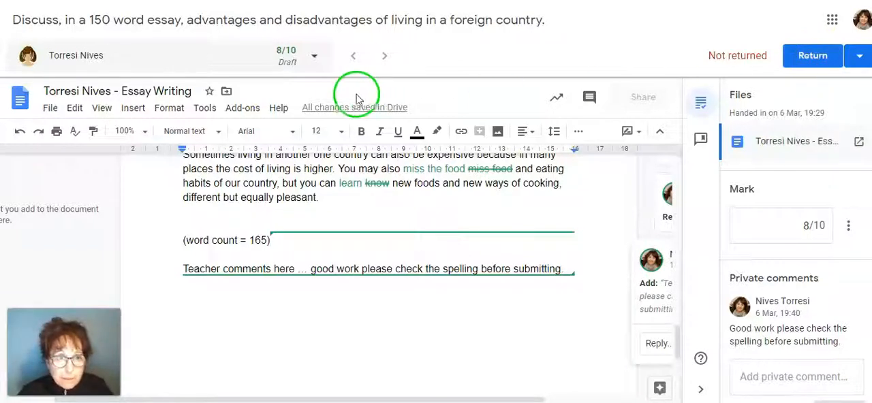
- Look over the class's student list and return the marked essay to the student, confirming the return
left_click(312, 56)
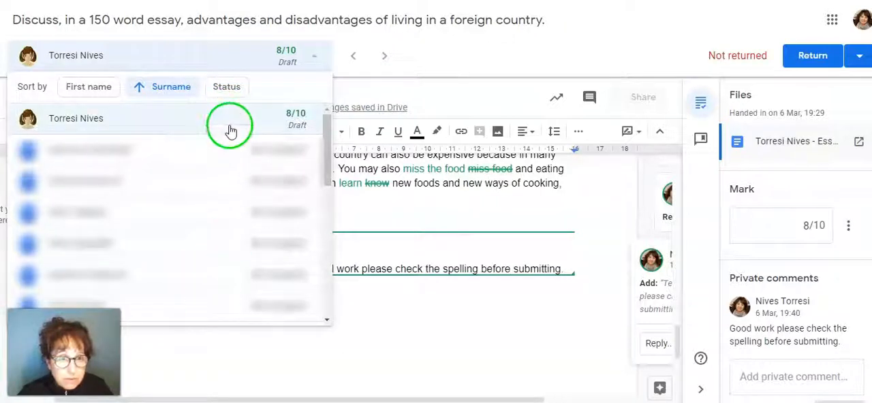
left_click(316, 57)
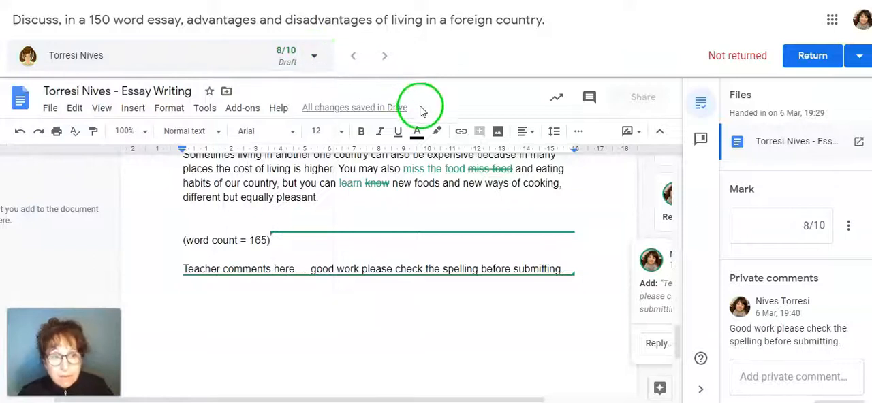
left_click(820, 59)
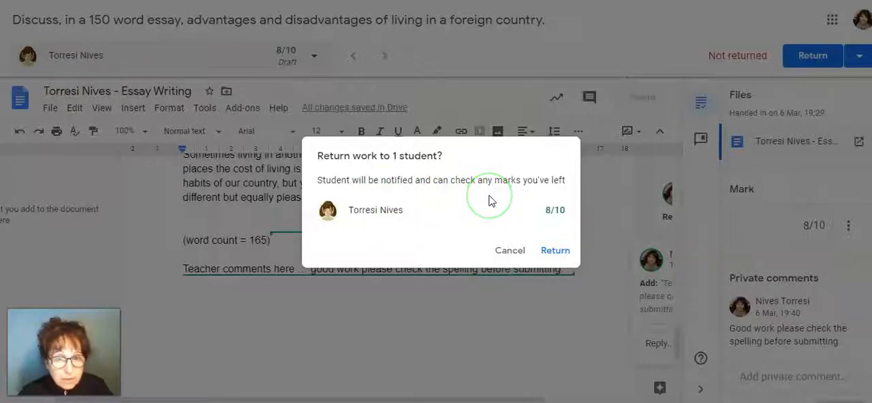
left_click(556, 251)
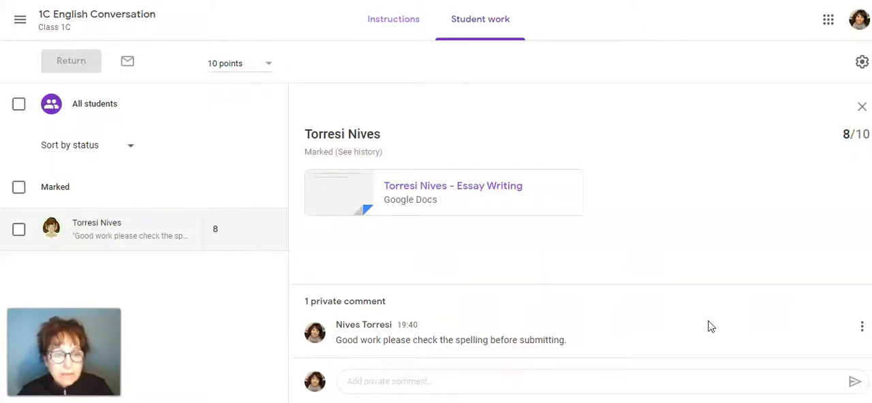
left_click(708, 327)
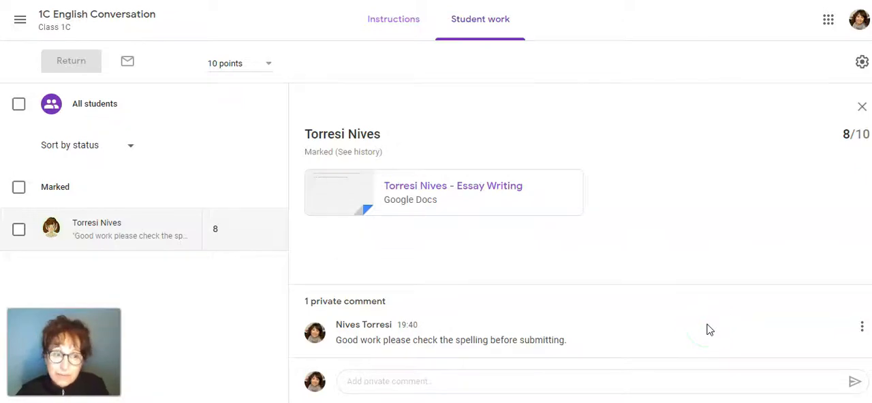